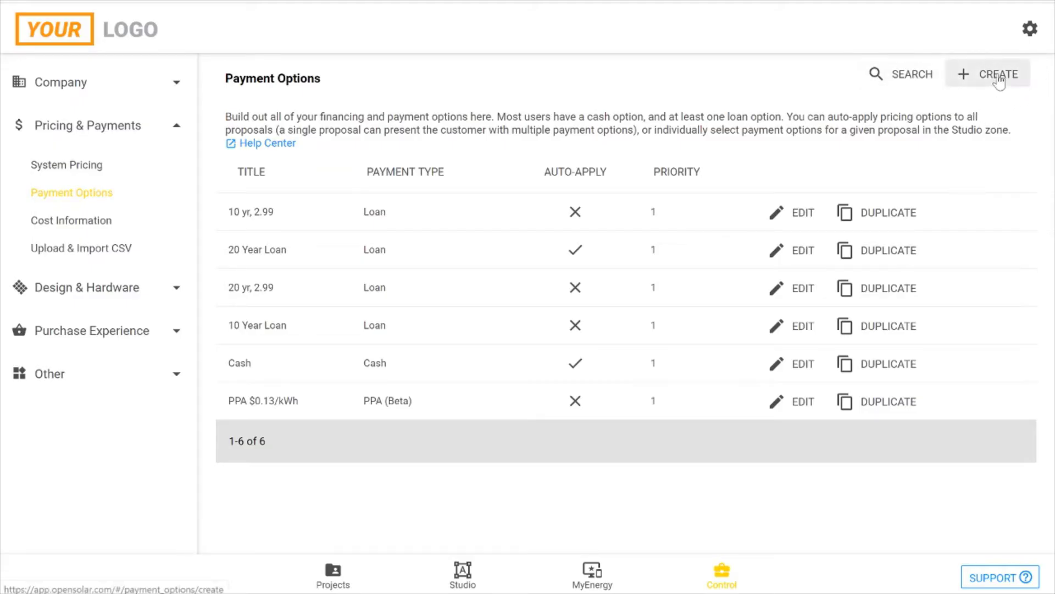
# Create a new Loan-type payment option titled '20 yr, 2.99%'
pyautogui.click(998, 75)
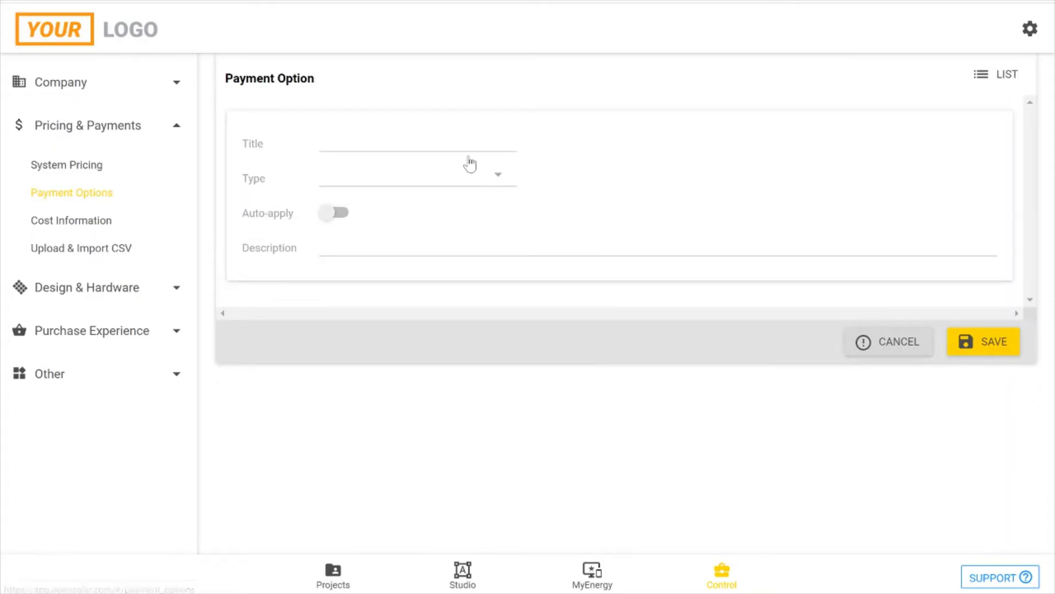
pyautogui.click(330, 142)
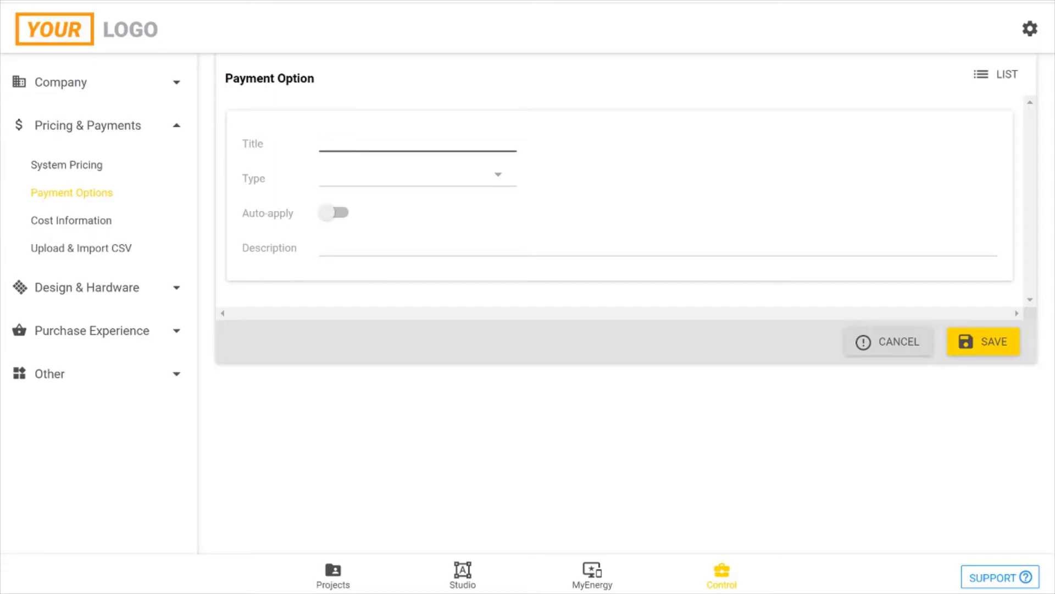
pyautogui.write('20 yr, 2.99%')
pyautogui.click(344, 177)
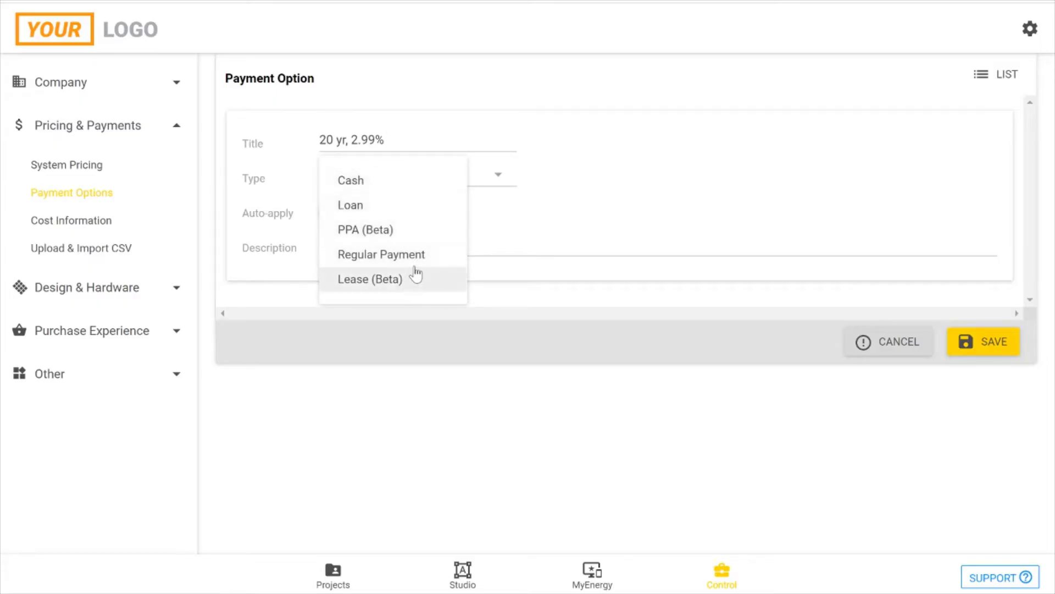
pyautogui.click(420, 216)
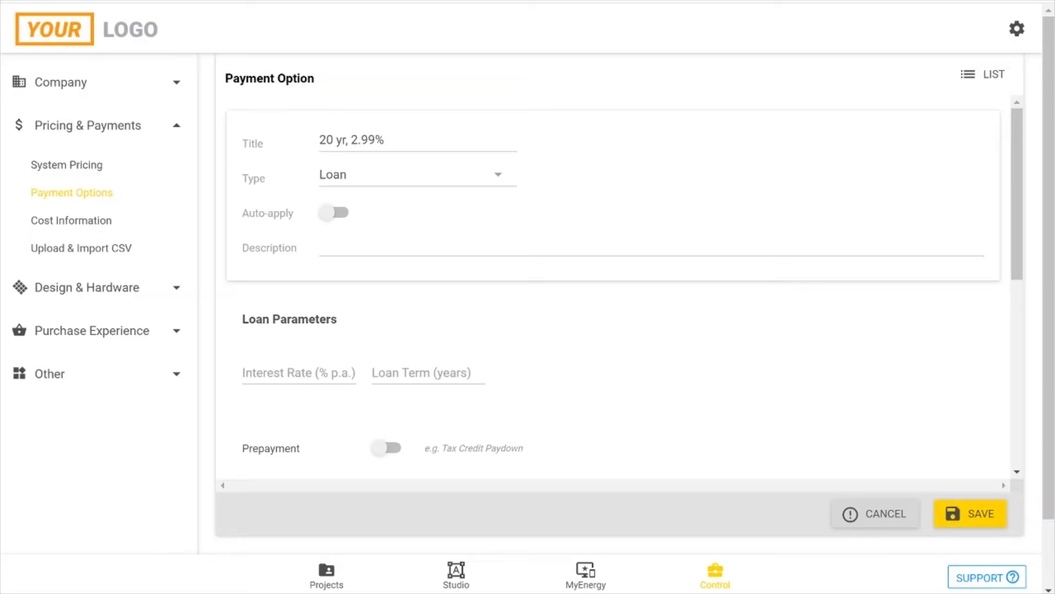
# Enter a 2.99% p.a. interest rate and a 20-year loan term in Loan Parameters
pyautogui.scroll(-2, 299, 217)
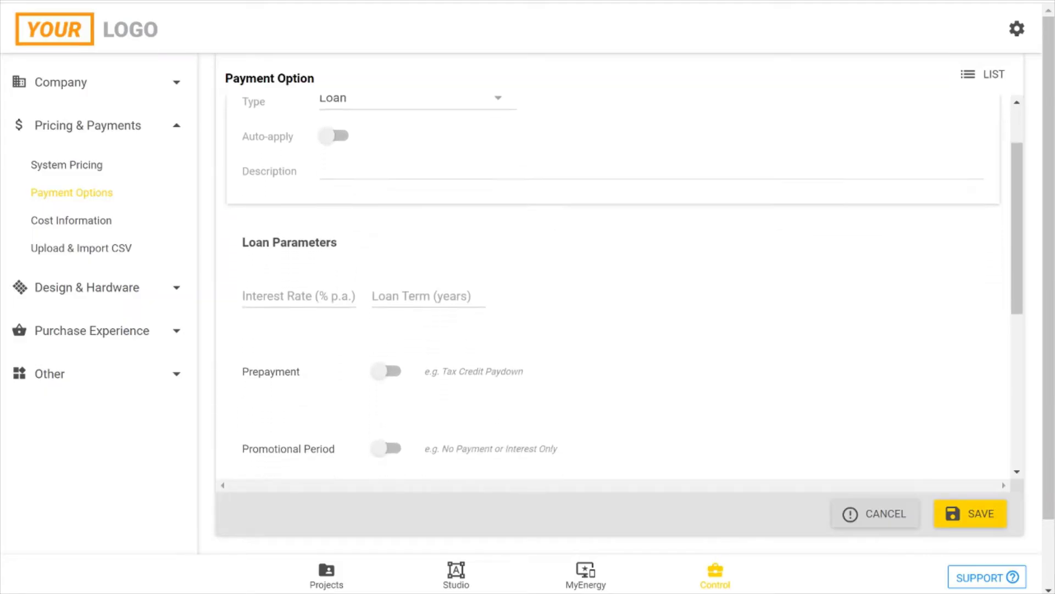
pyautogui.scroll(2, 480, 296)
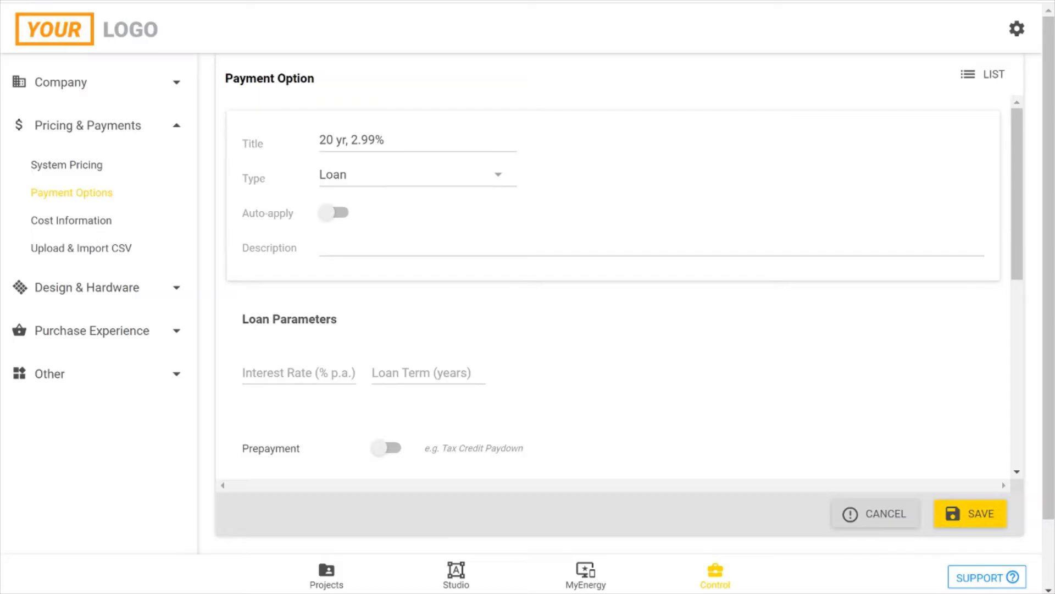
pyautogui.click(299, 374)
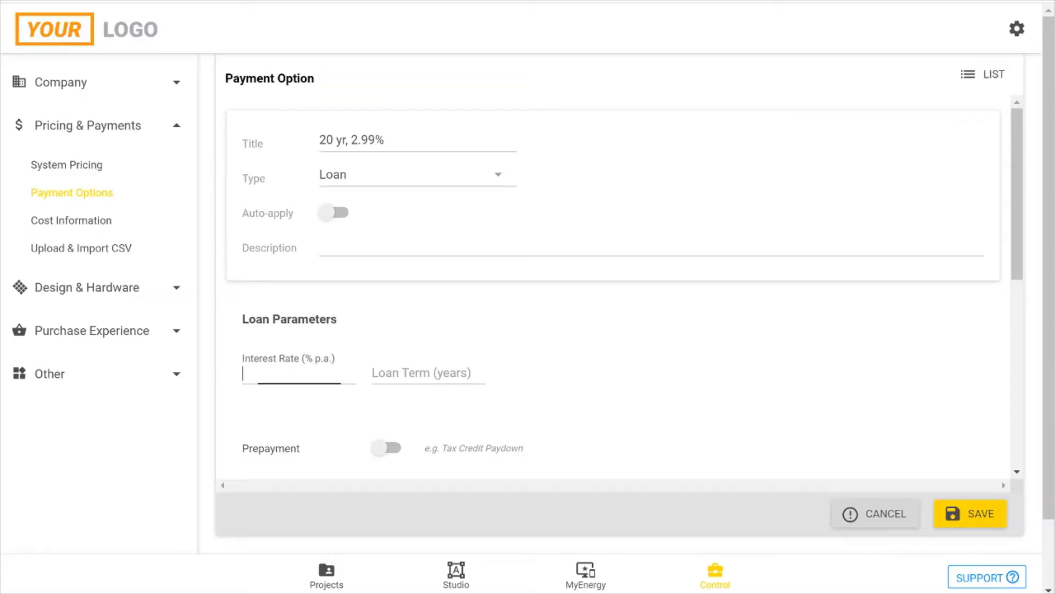
pyautogui.write('2.99')
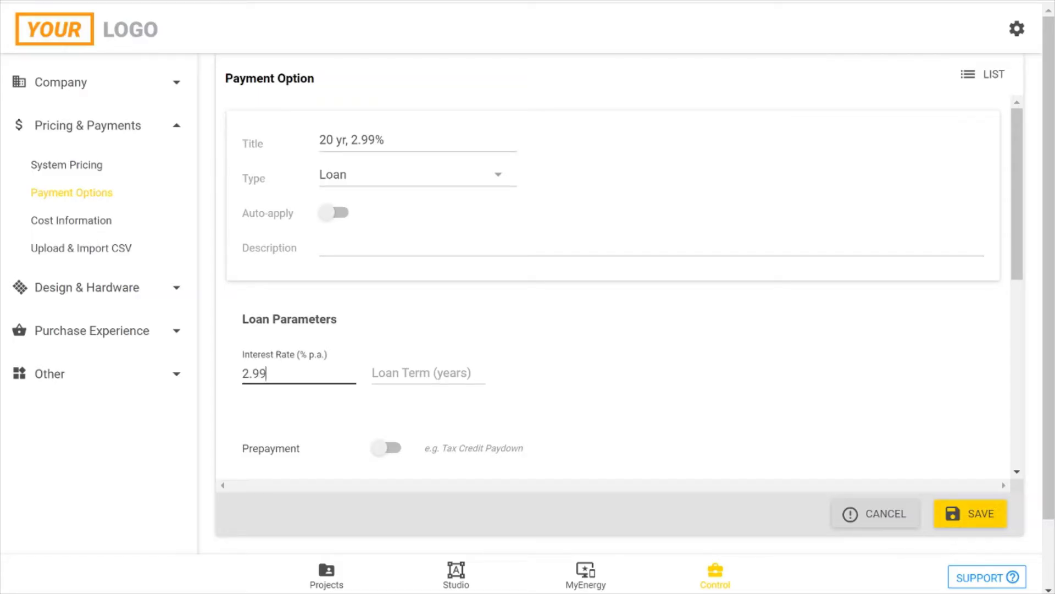
pyautogui.press('Tab')
pyautogui.write('20')
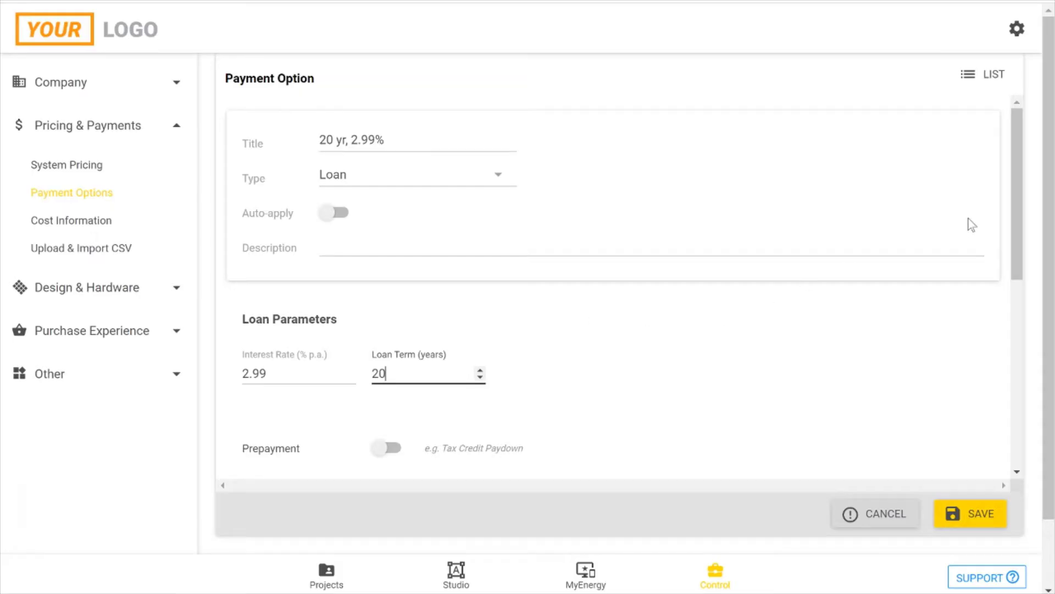
pyautogui.moveTo(1012, 203); pyautogui.dragTo(1013, 343)
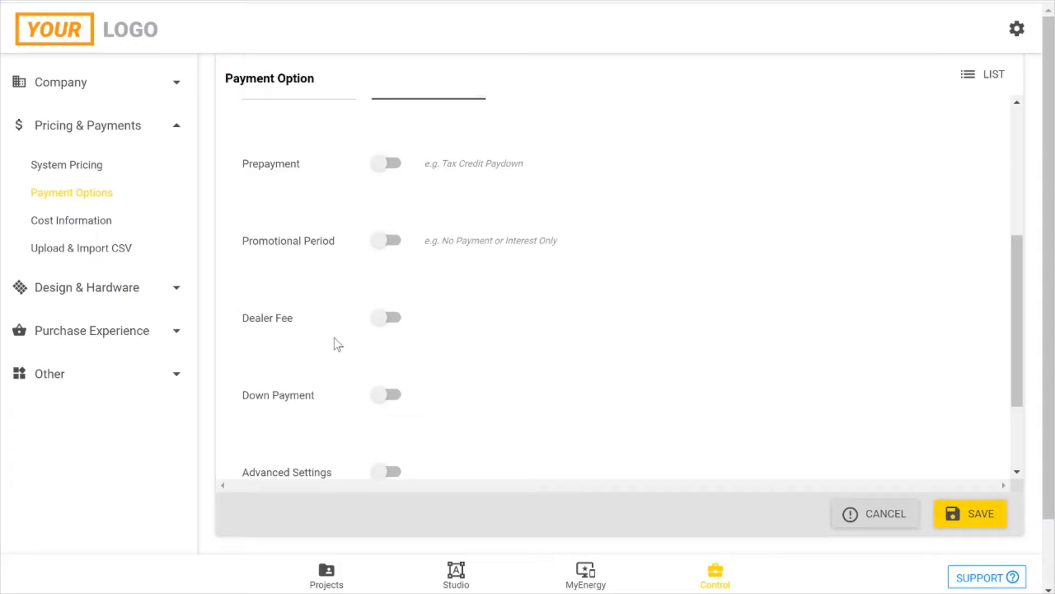
pyautogui.scroll(-2, 291, 362)
pyautogui.scroll(-1, 313, 277)
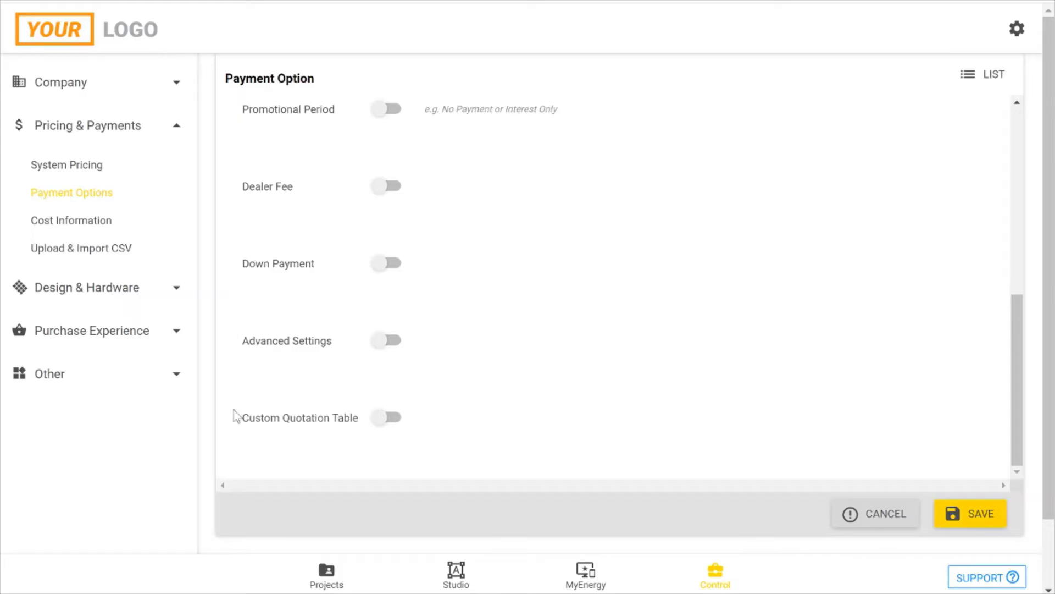
pyautogui.scroll(4, 284, 378)
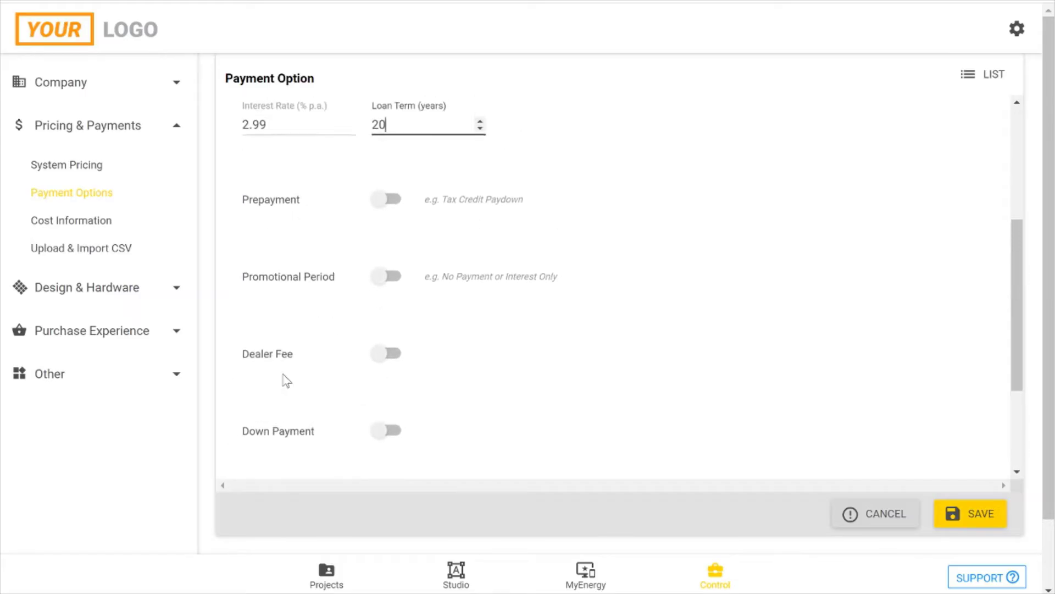
pyautogui.scroll(1, 283, 378)
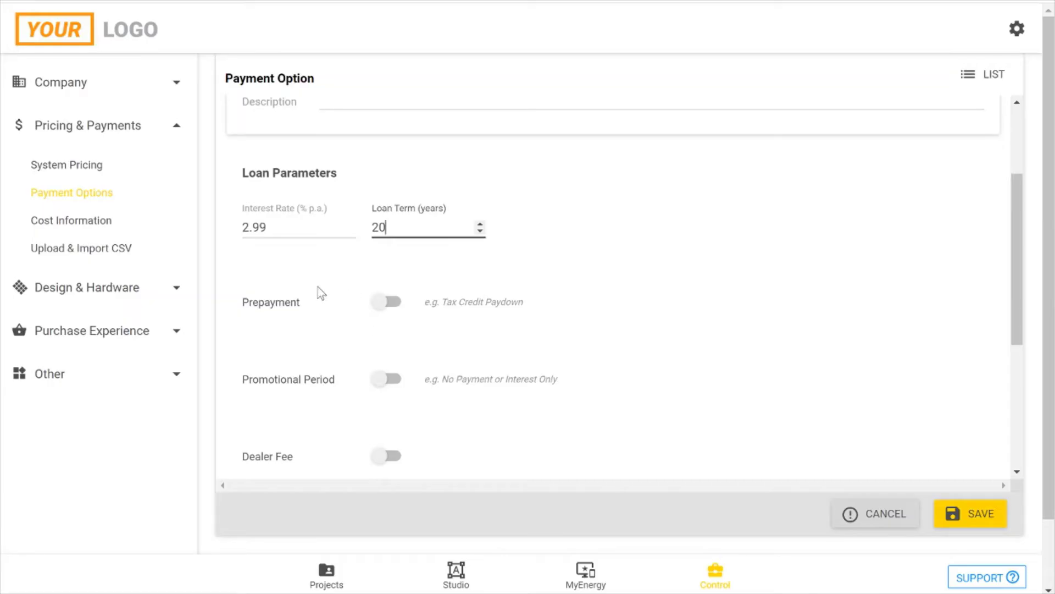
# Switch on Prepayment to reveal the loan-style, Prepayment Formula and Prepayment Month fields
pyautogui.click(381, 308)
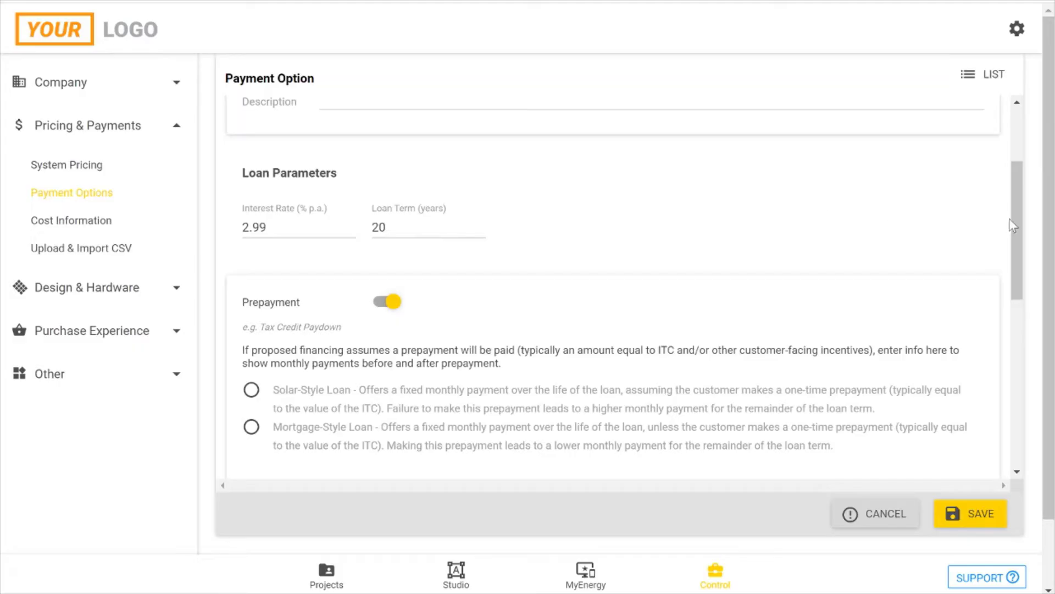
pyautogui.scroll(-1, 1017, 236)
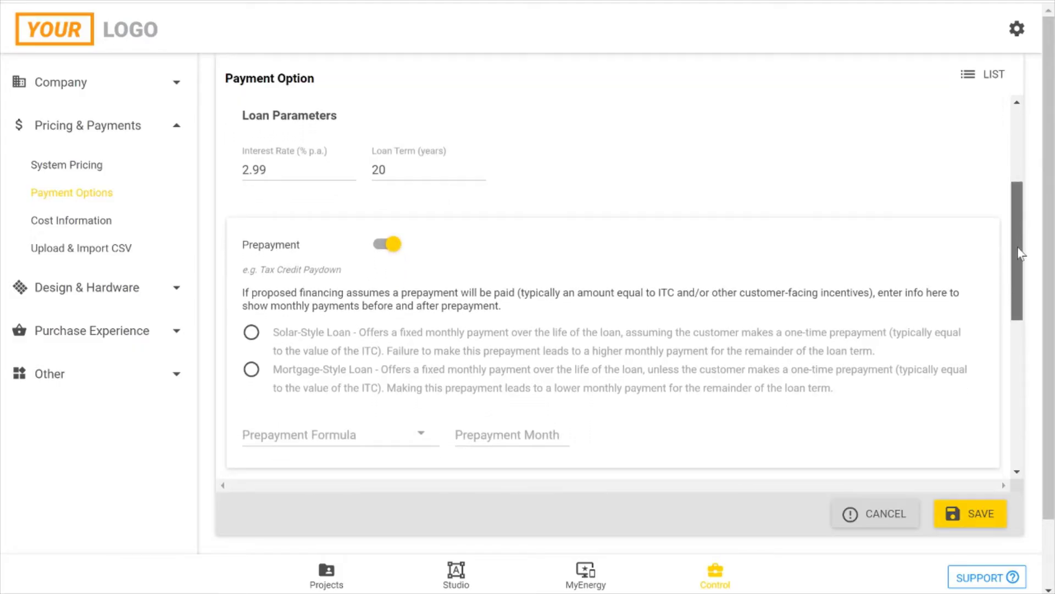
pyautogui.scroll(-2, 1018, 259)
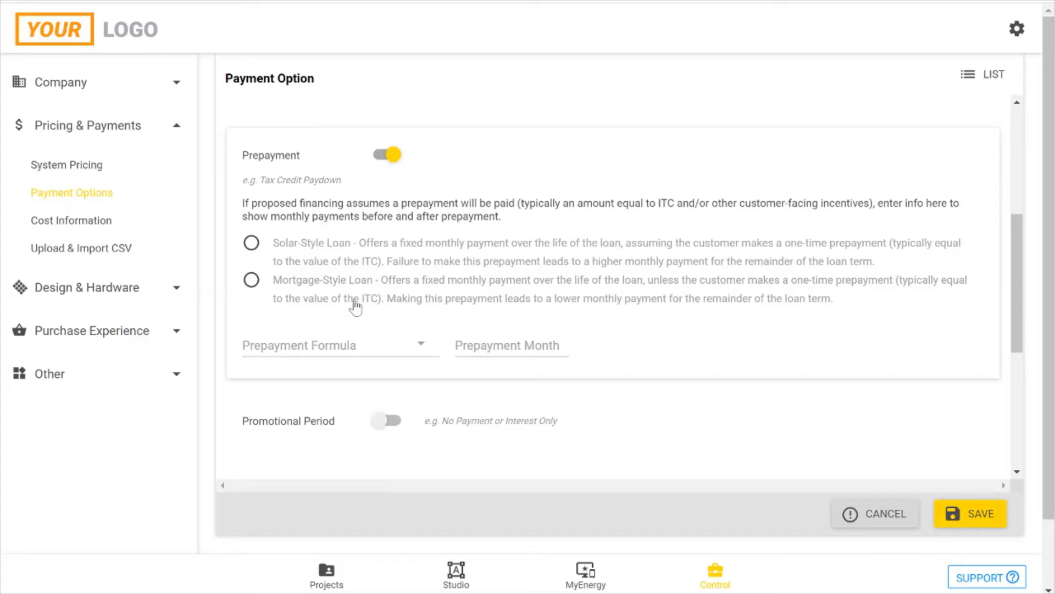
# Set prepayment to Solar-Style Loan with 'Customer Incentives (only marked)' formula and month 12
pyautogui.click(255, 247)
pyautogui.click(422, 354)
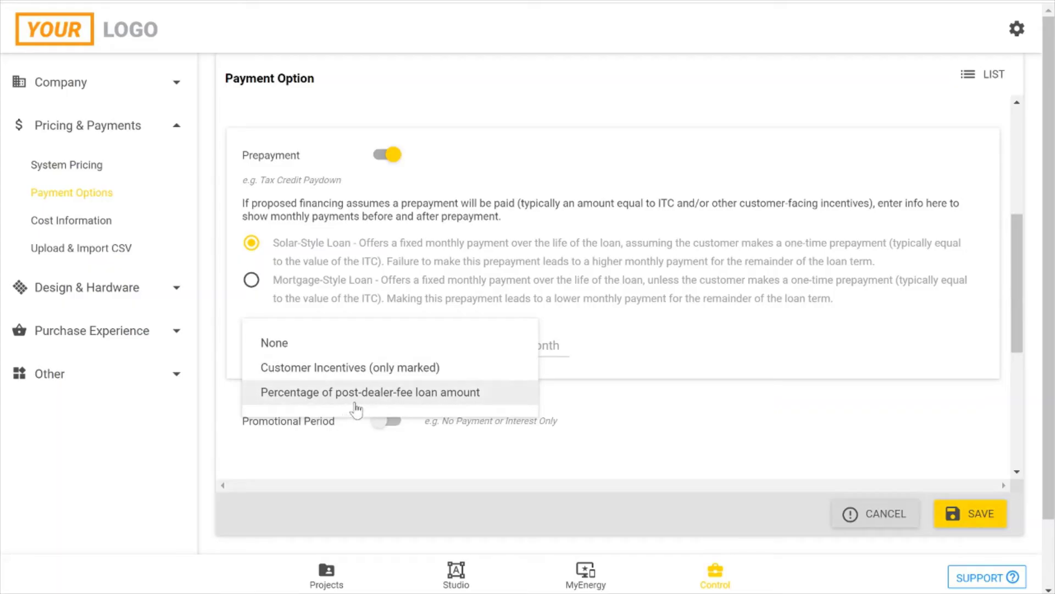
pyautogui.click(356, 374)
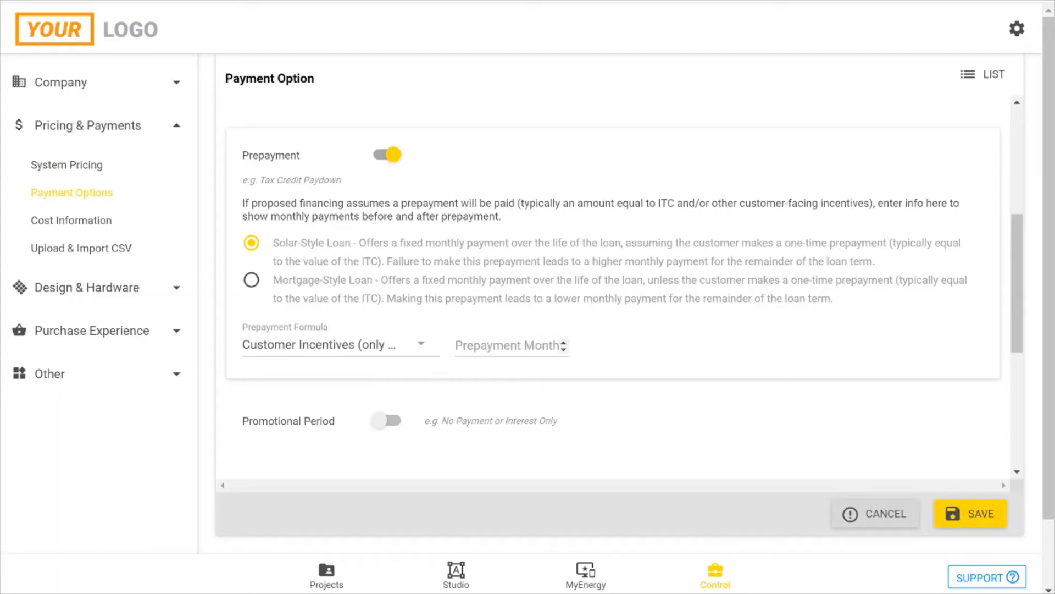
pyautogui.click(506, 346)
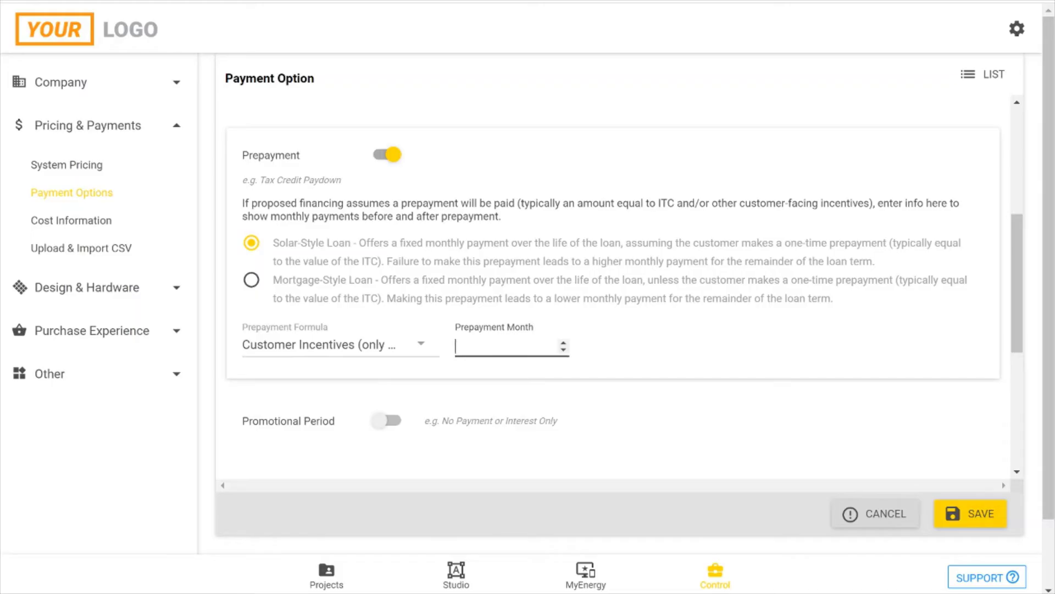
pyautogui.write('12')
pyautogui.click(438, 391)
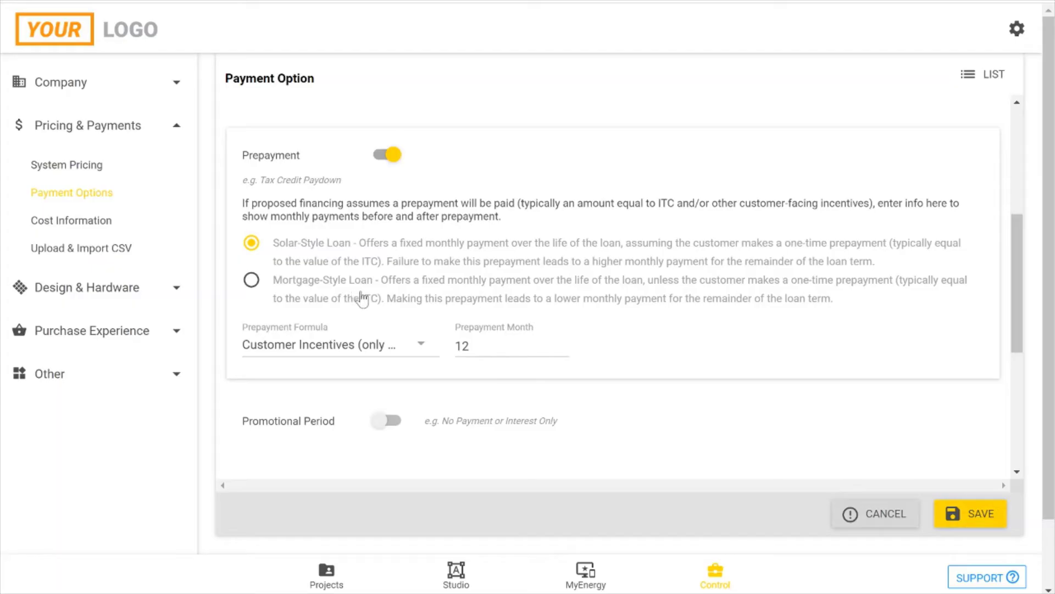
# Enable Promotional Period with a 6-month Interest Only Term
pyautogui.scroll(-3, 492, 400)
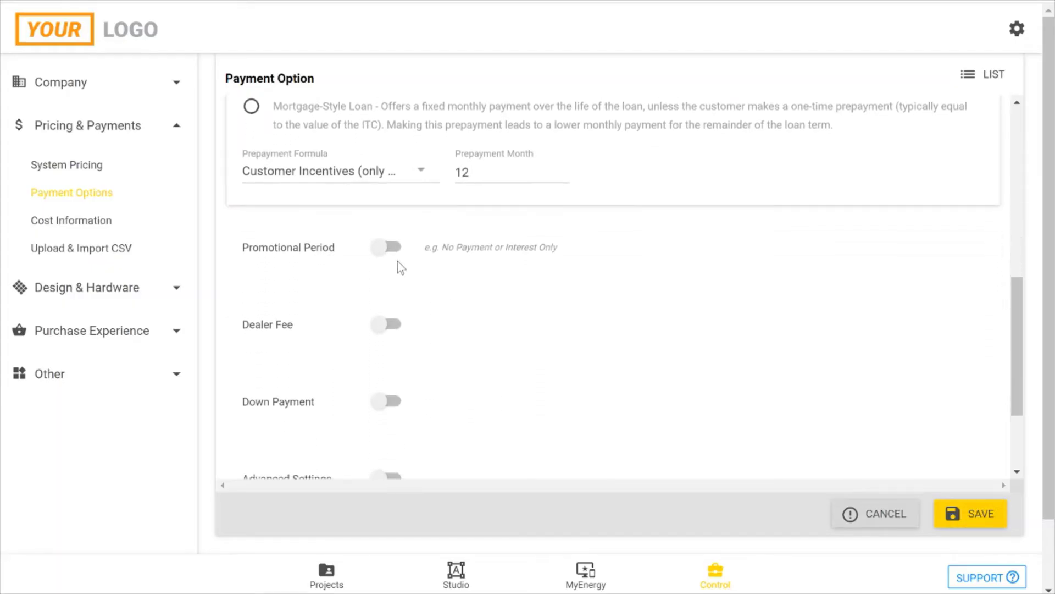
pyautogui.click(386, 251)
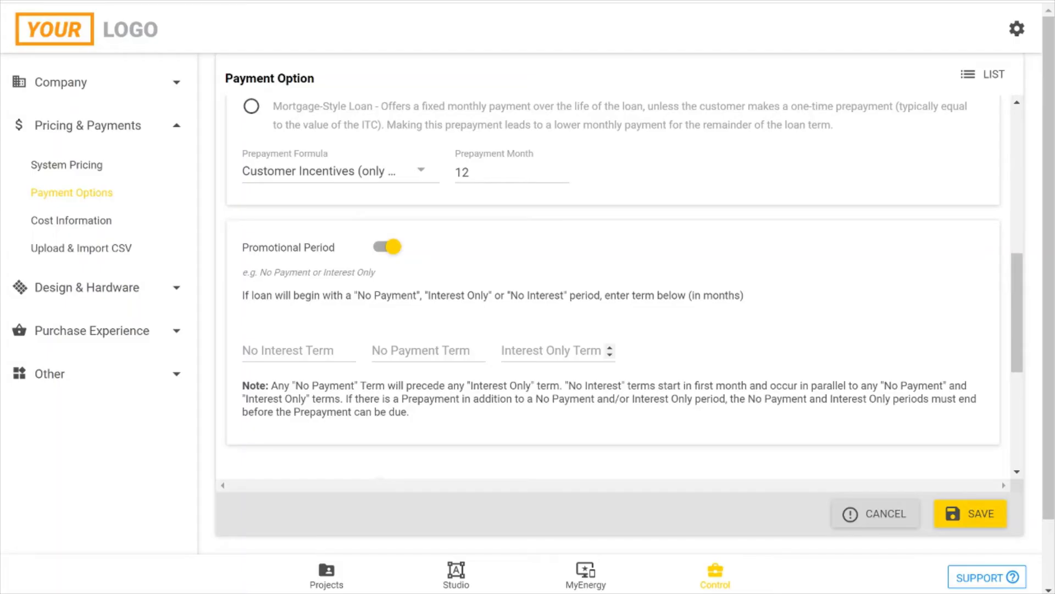
pyautogui.click(550, 351)
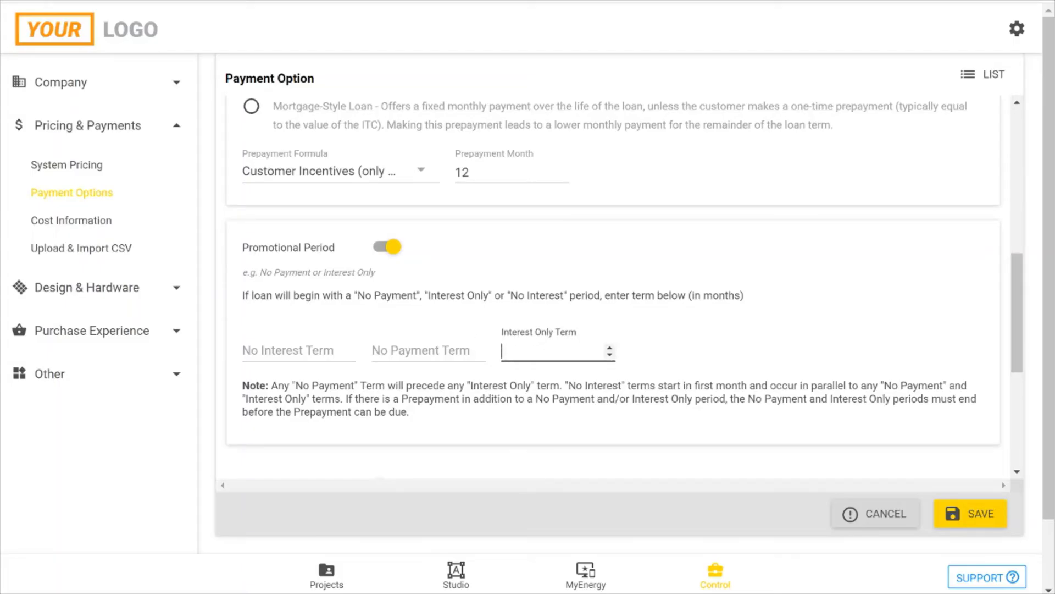
pyautogui.write('6')
pyautogui.click(680, 336)
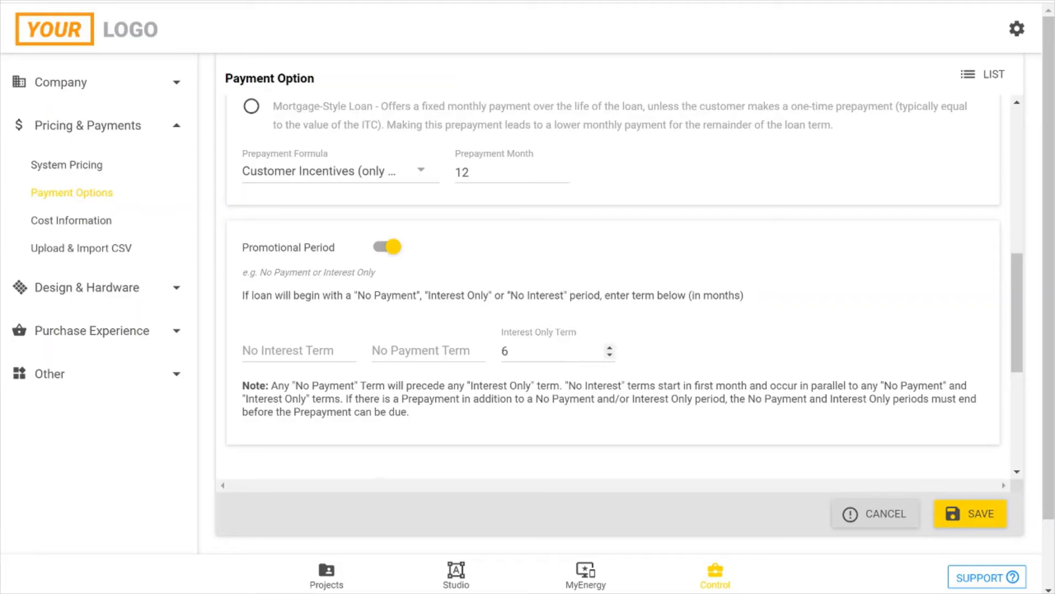
pyautogui.scroll(-1, 369, 336)
pyautogui.scroll(-2, 262, 231)
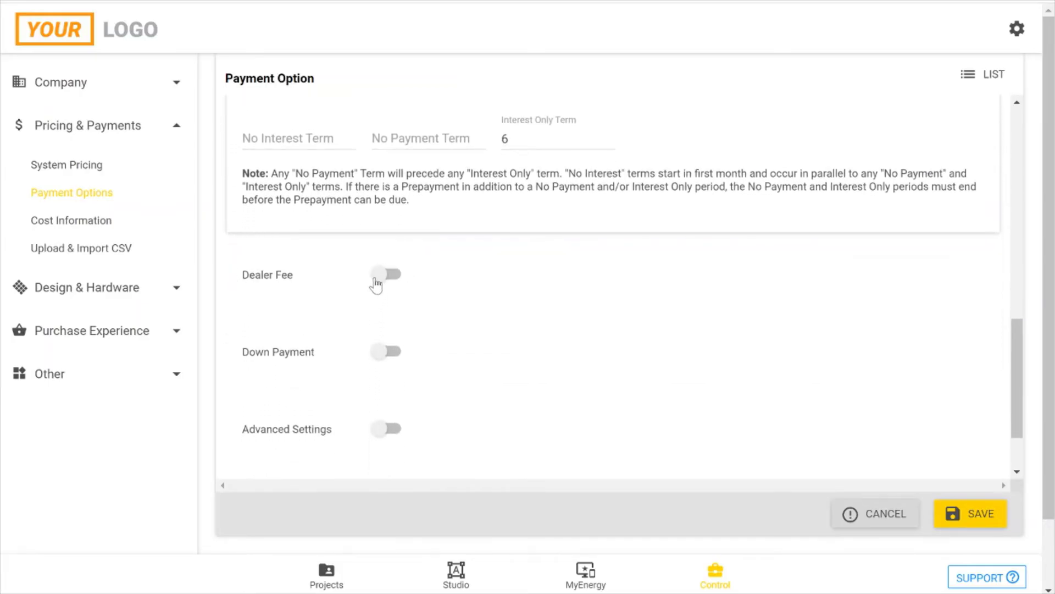
# Enable Dealer Fee set to 16% of Loan Amount, leaving the fixed amount empty
pyautogui.click(388, 276)
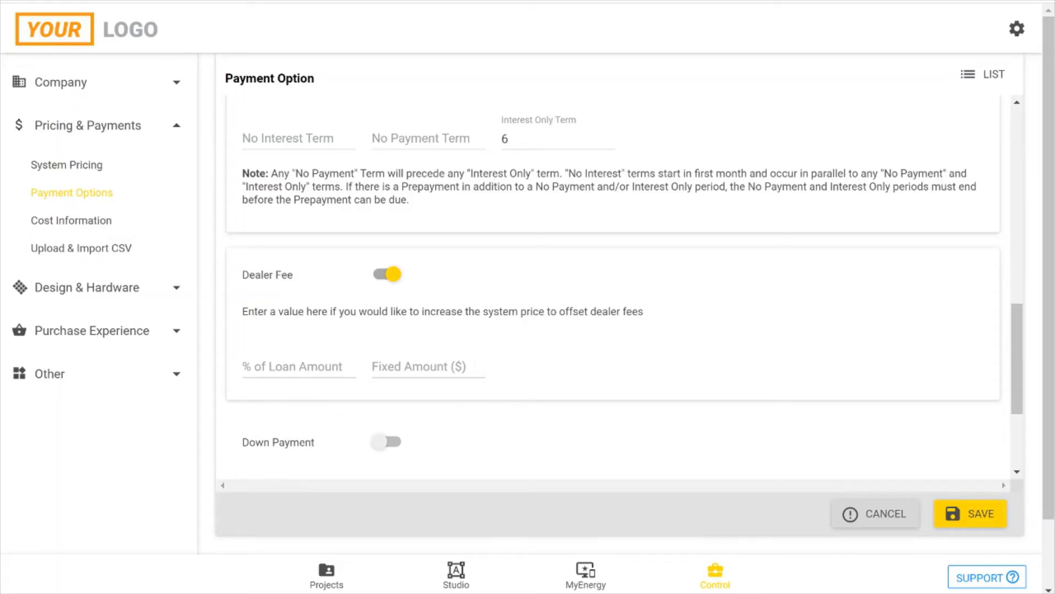
pyautogui.click(299, 367)
pyautogui.write('16')
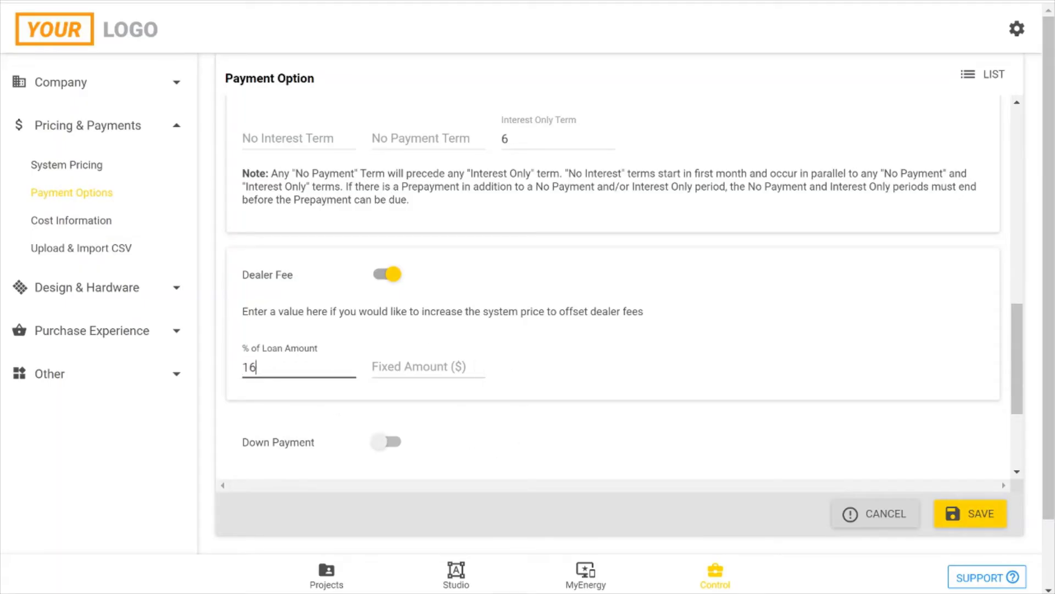
pyautogui.click(510, 347)
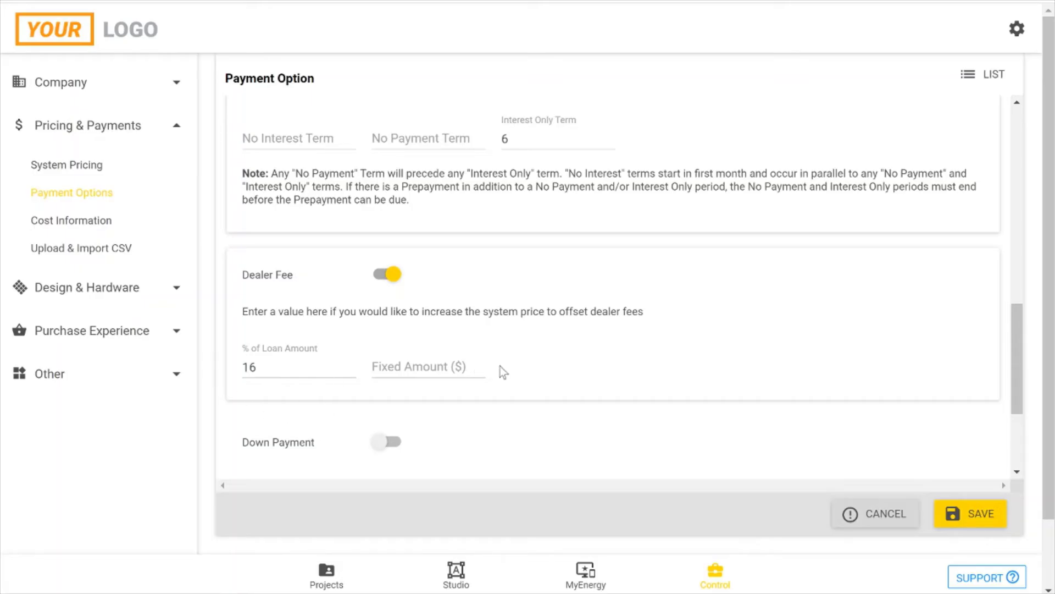
# Enable Down Payment, leaving % of System Cost, Minimum and Maximum empty
pyautogui.scroll(-2, 500, 370)
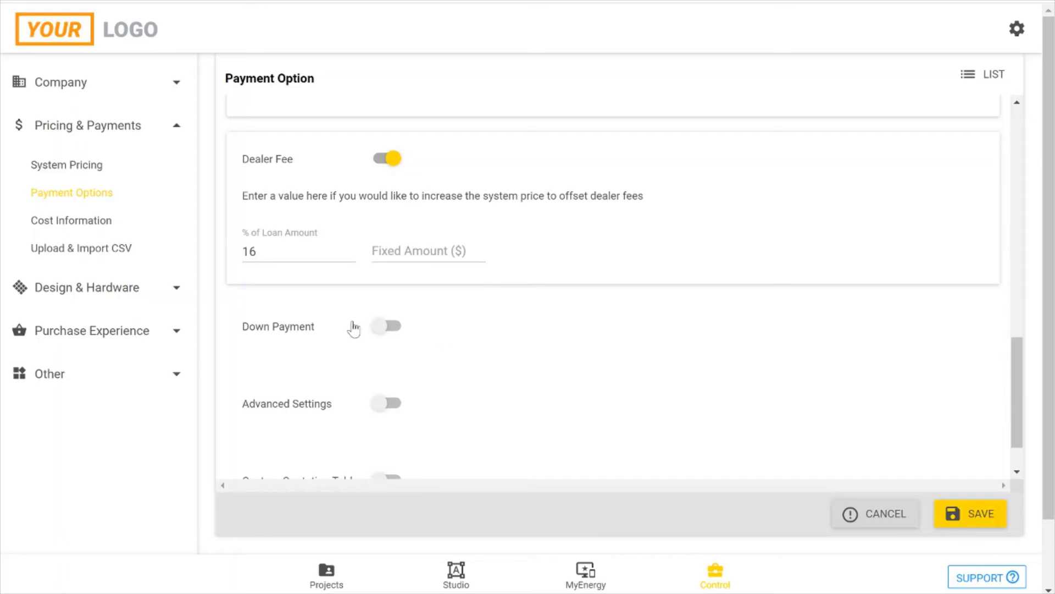
pyautogui.click(384, 334)
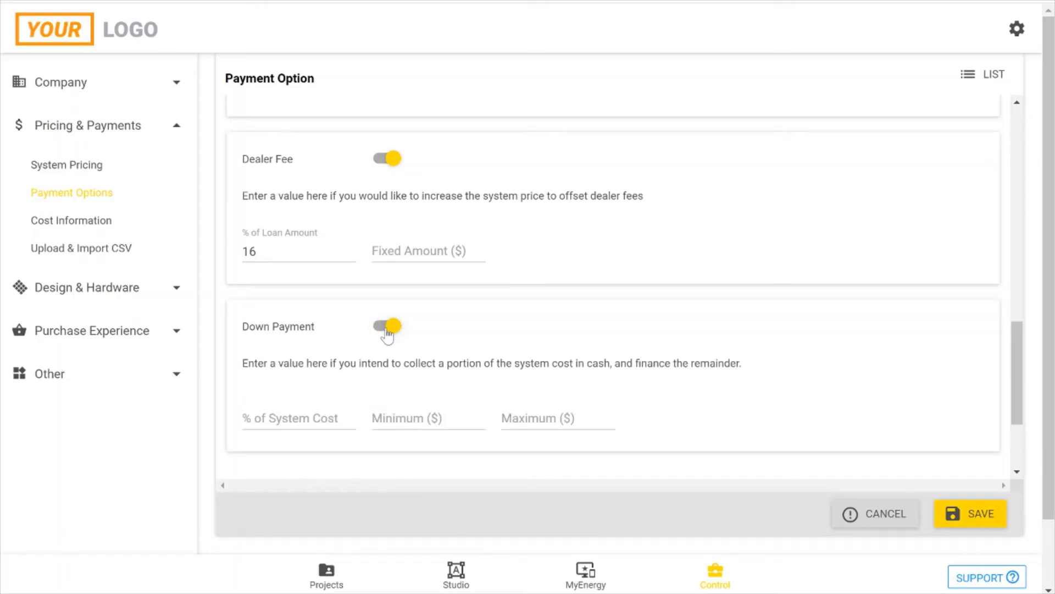
pyautogui.scroll(-1, 389, 332)
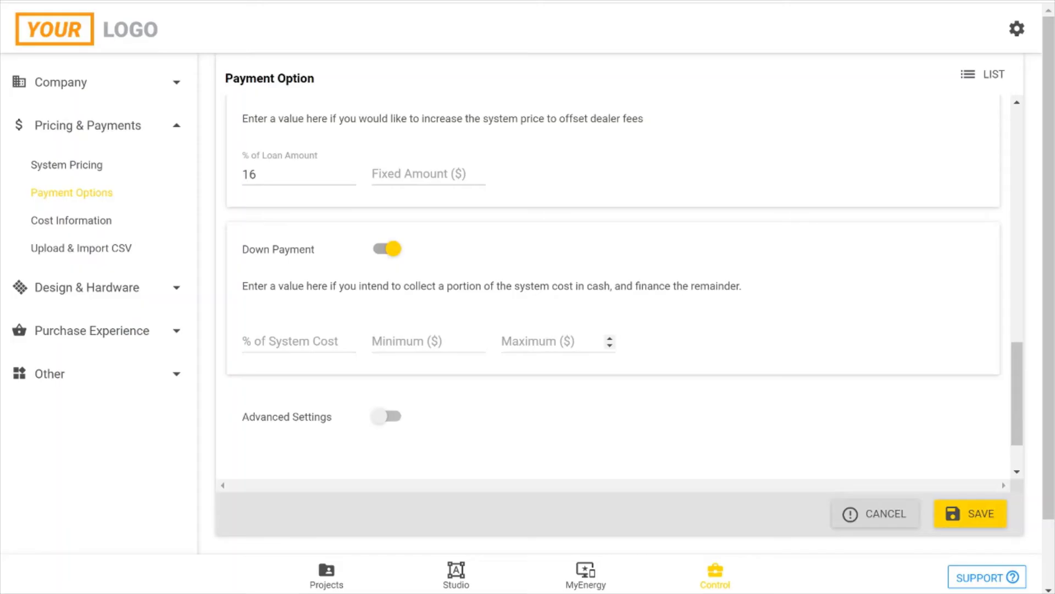
pyautogui.scroll(-2, 416, 279)
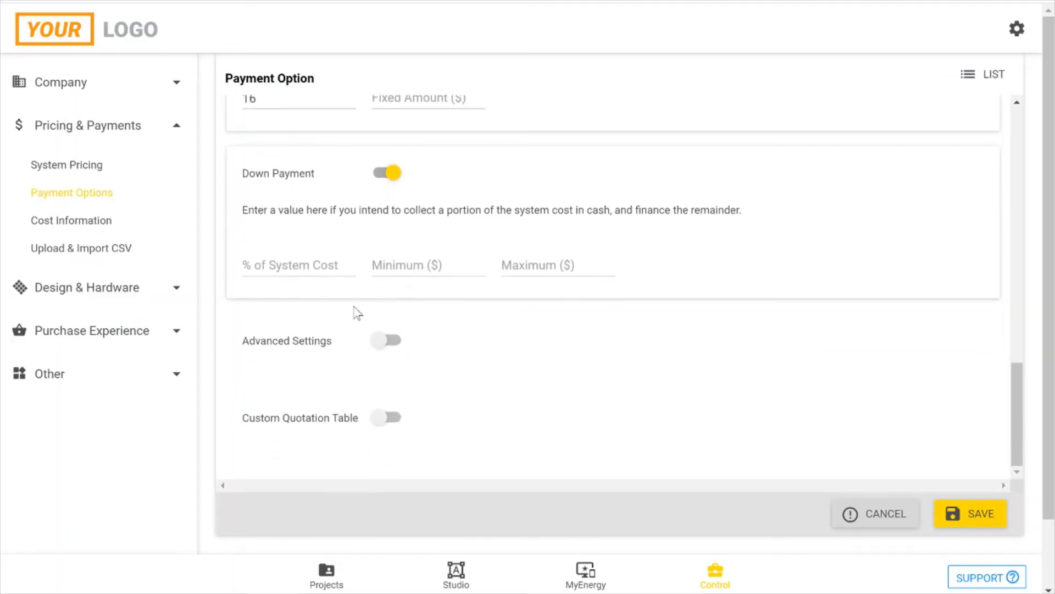
# Enable Advanced Settings, review its fields, and save the '20 yr, 2.99%' loan option
pyautogui.click(384, 339)
pyautogui.scroll(-3, 434, 336)
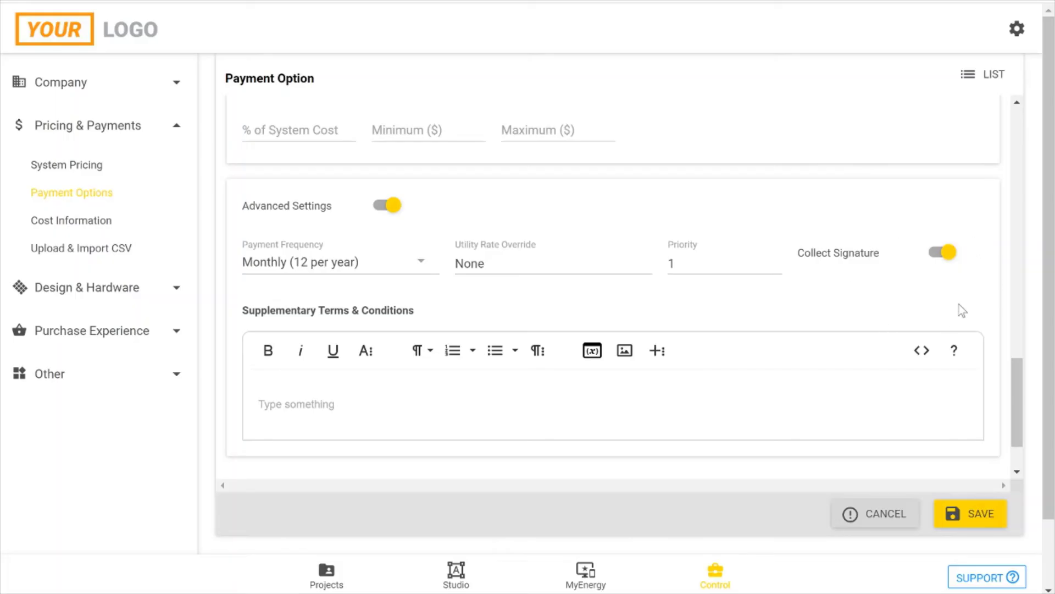
pyautogui.scroll(-2, 747, 269)
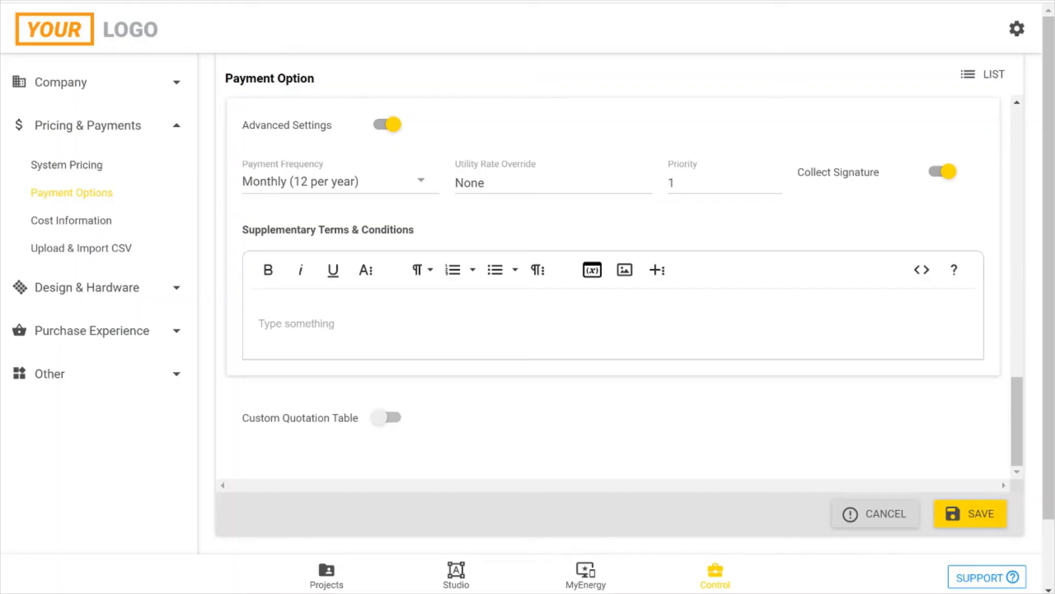
pyautogui.scroll(-1, 271, 365)
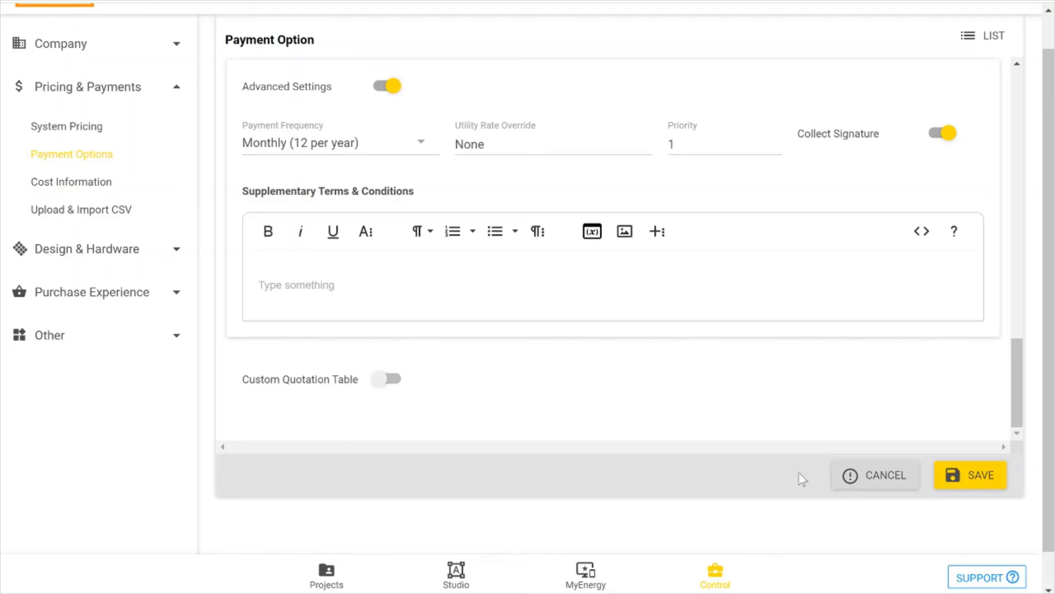
pyautogui.click(980, 476)
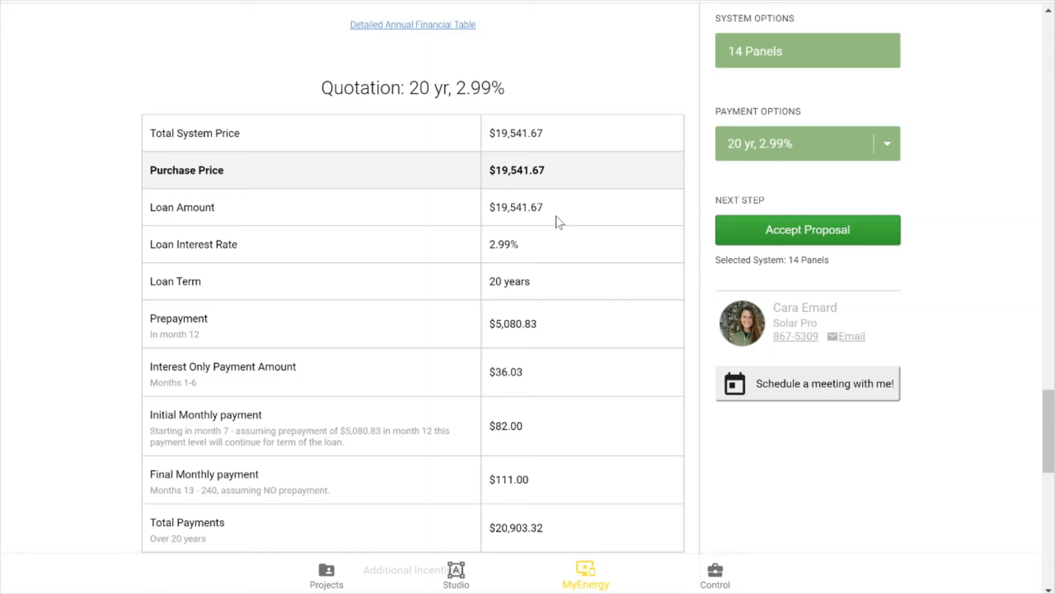
# Open the proposal's payment options list, showing '20 yr, 2.99%' and Cash
pyautogui.click(887, 145)
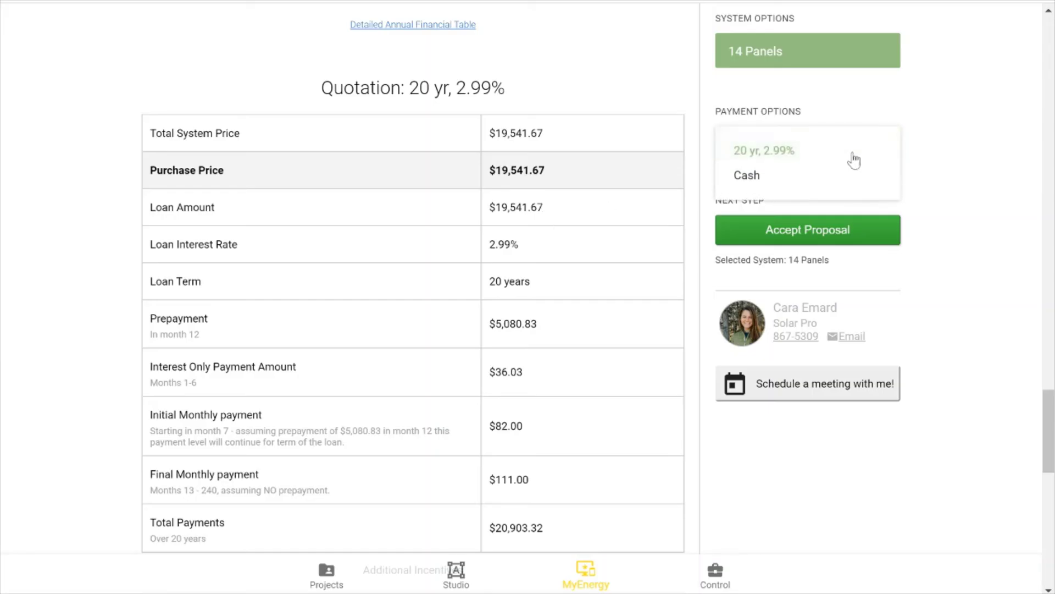
pyautogui.click(774, 180)
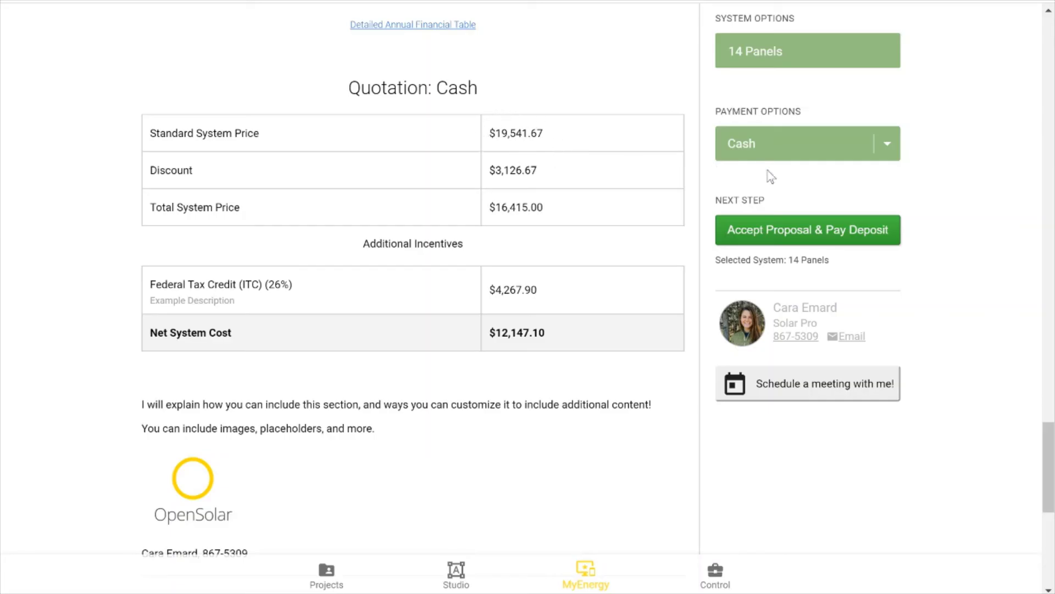
pyautogui.click(882, 149)
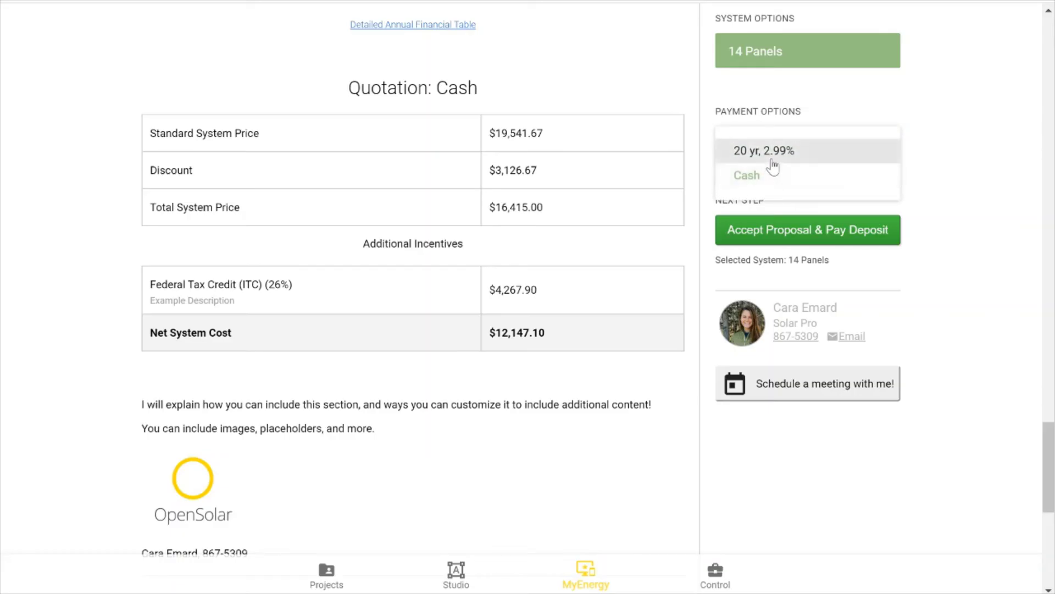
pyautogui.click(773, 161)
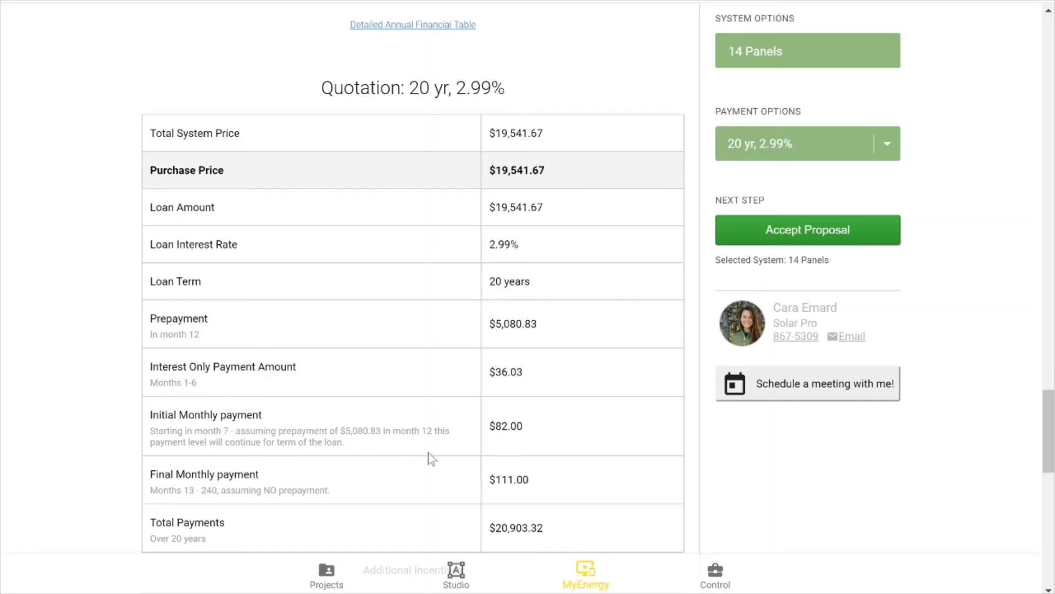
pyautogui.click(531, 430)
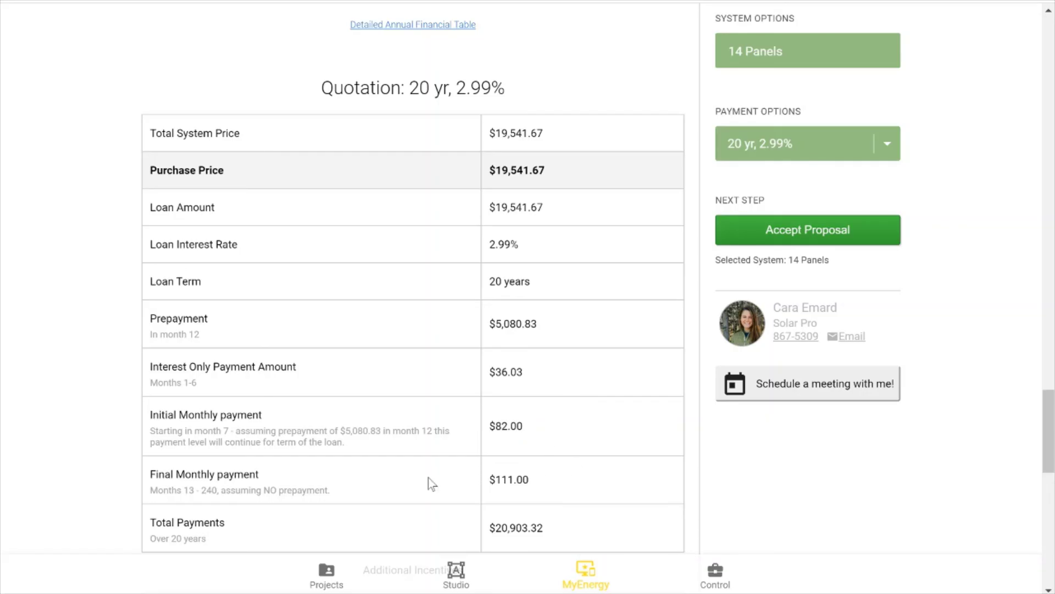